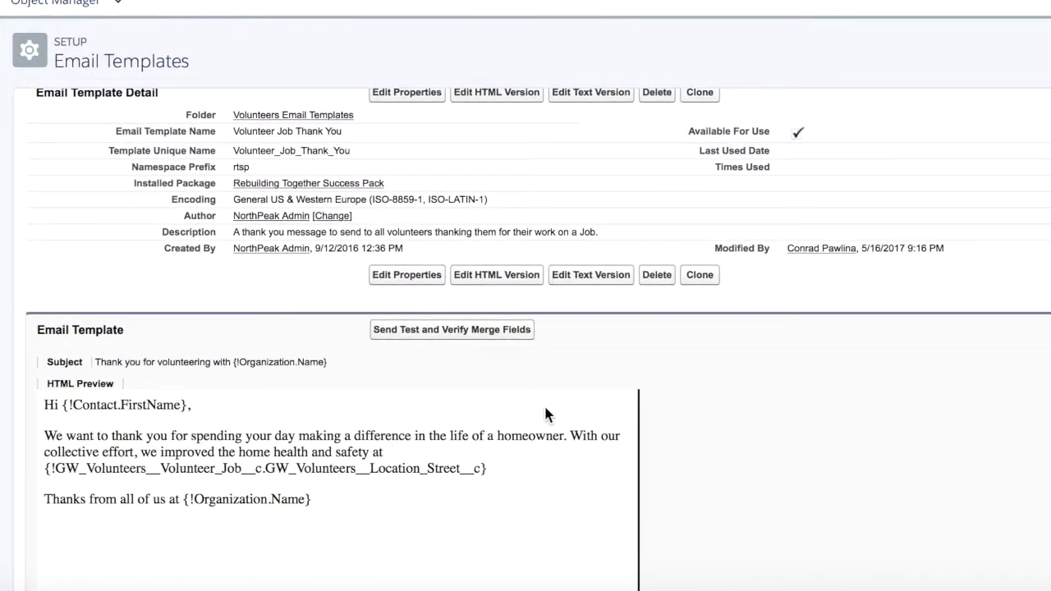
- Open the HTML version of the Volunteer Job Thank You template for editing and copy its entire HTML body
left_click(480, 278)
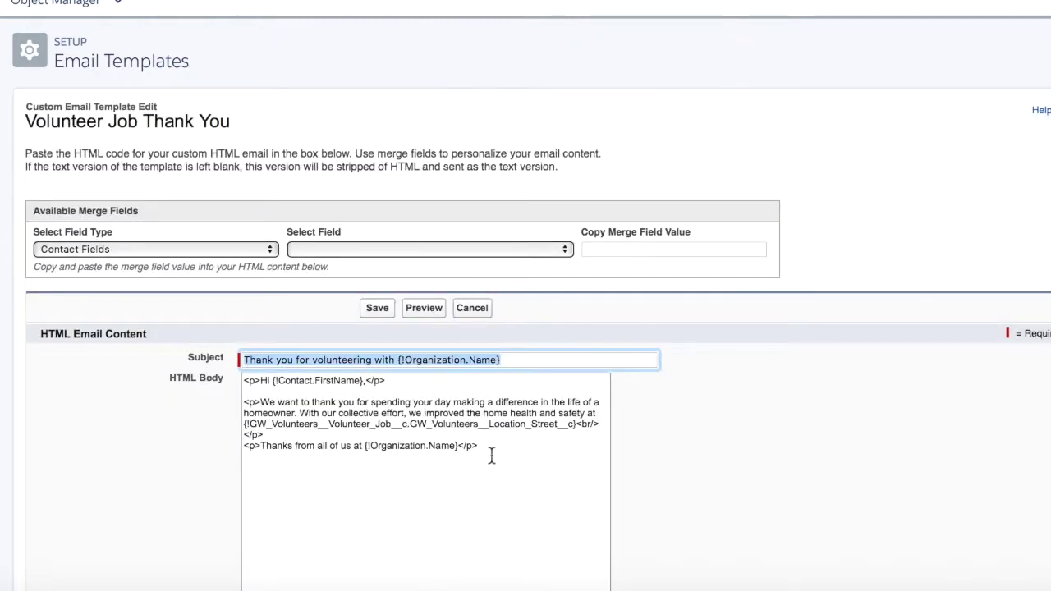
left_click_drag(495, 450, 204, 373)
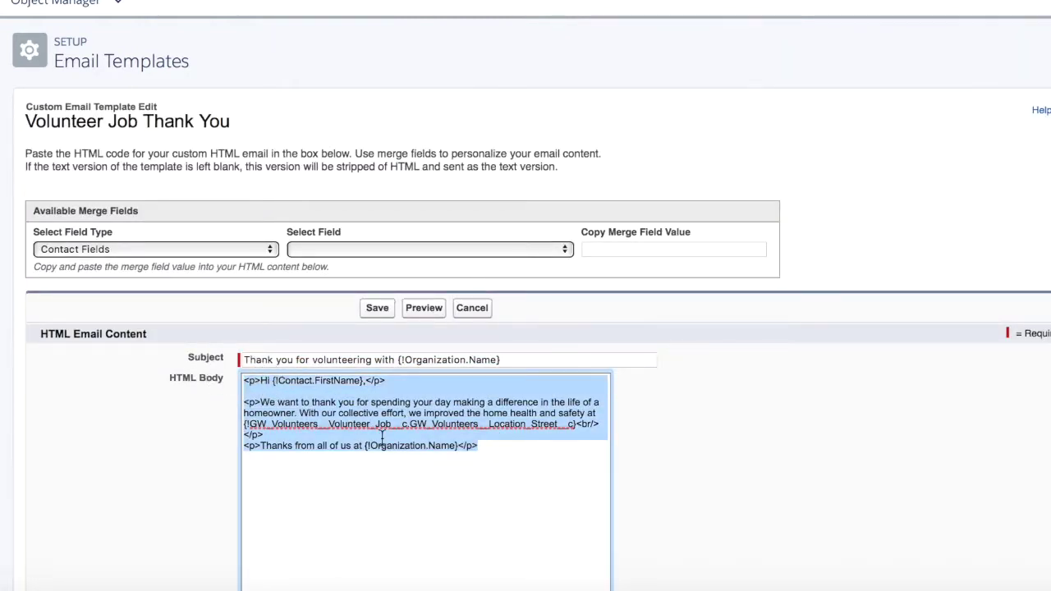
right_click(376, 407)
left_click(414, 397)
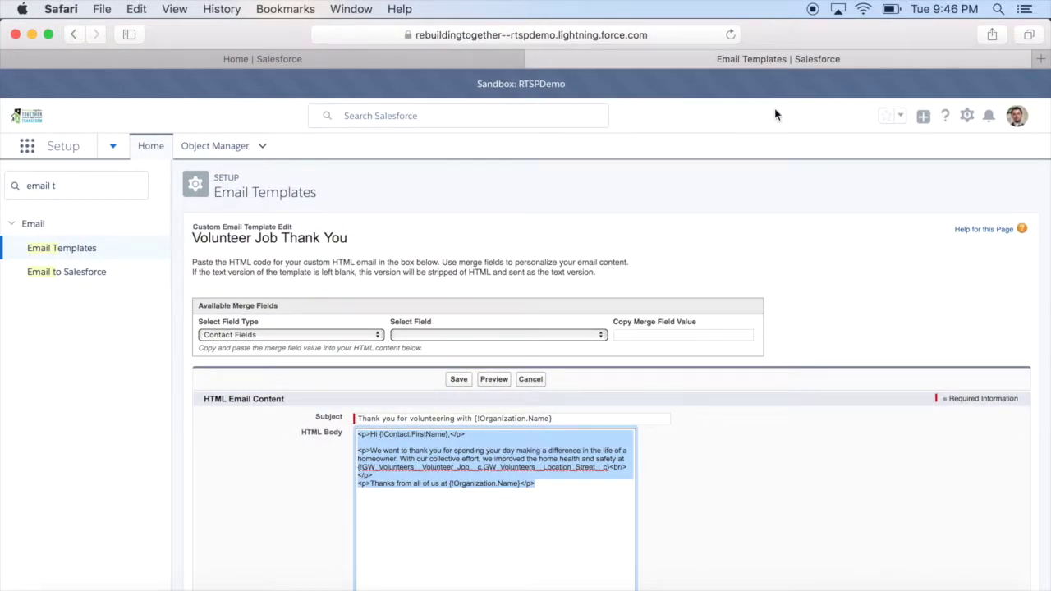
- Open html-online.com/editor/ in a new browser tab and paste the copied template code into the HTML source
left_click(1041, 60)
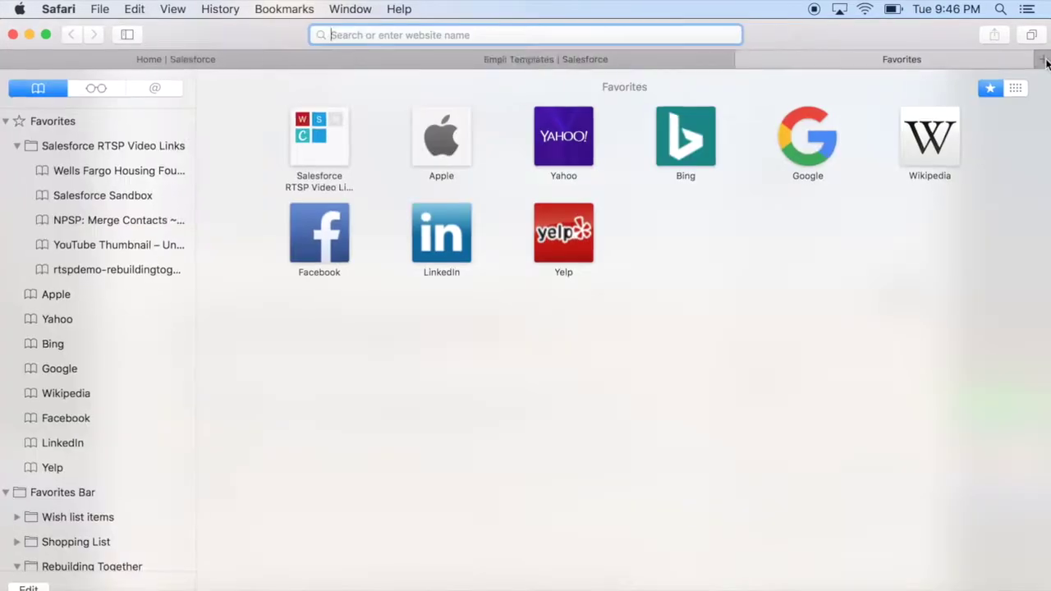
type("html-online.com")
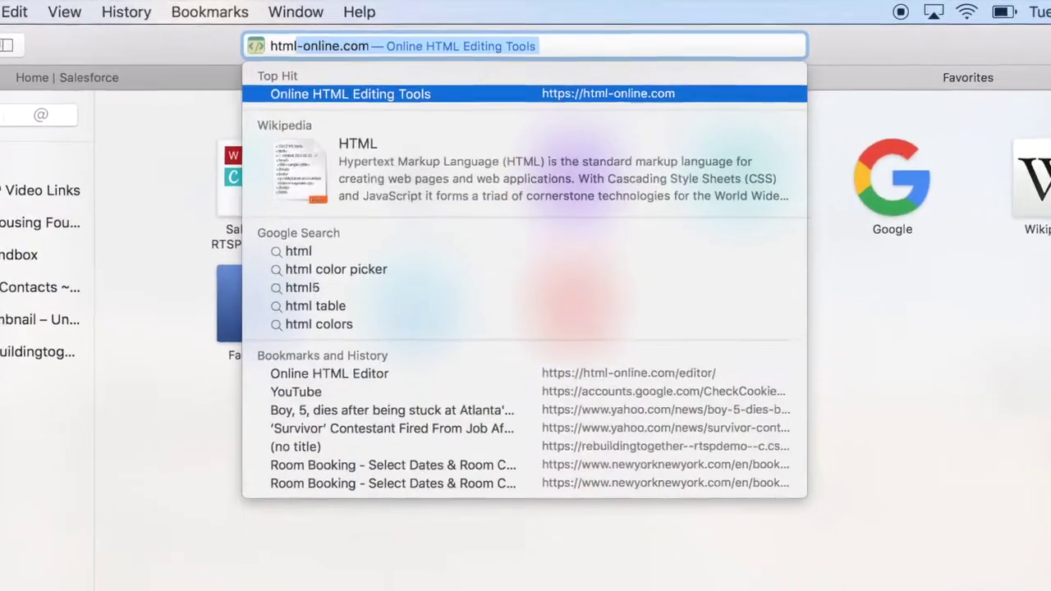
type("/editor/")
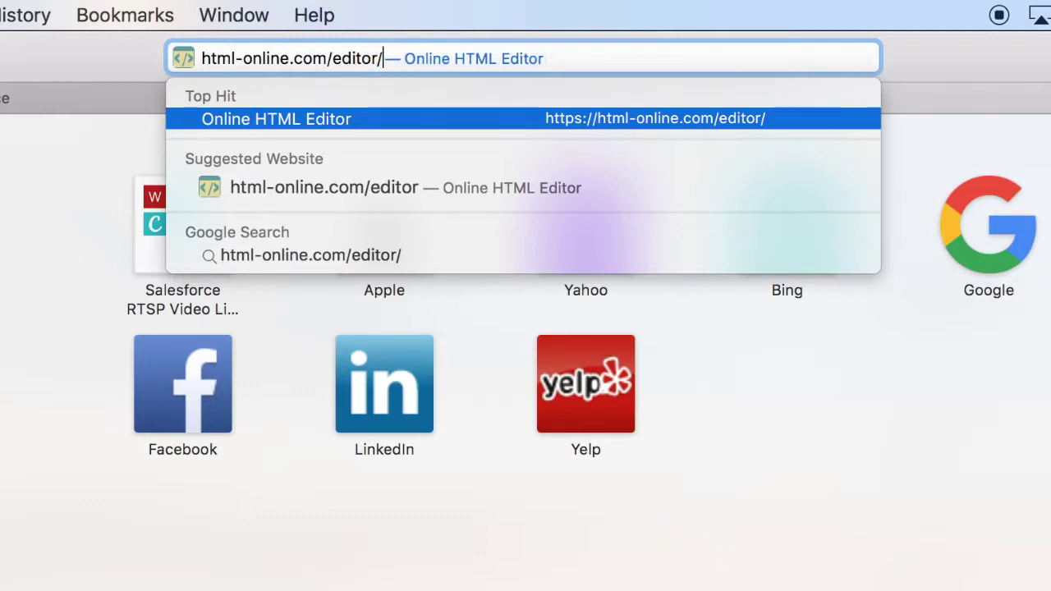
key("Return")
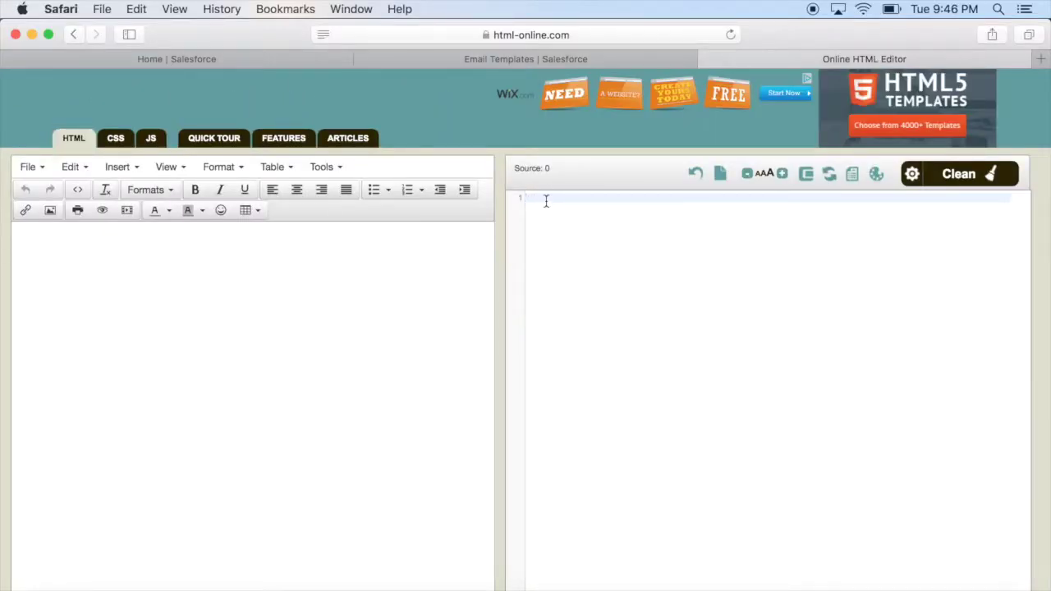
key("super+v")
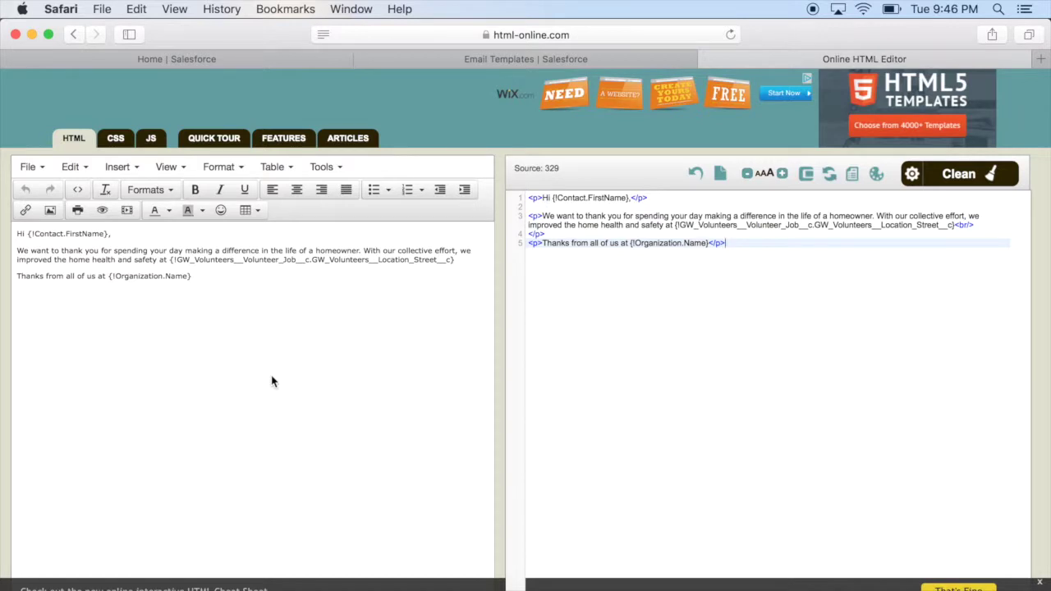
- Insert the Rebuilding Together logo on a new line above the greeting, using its copied image URL as the source
left_click(18, 233)
key("Return")
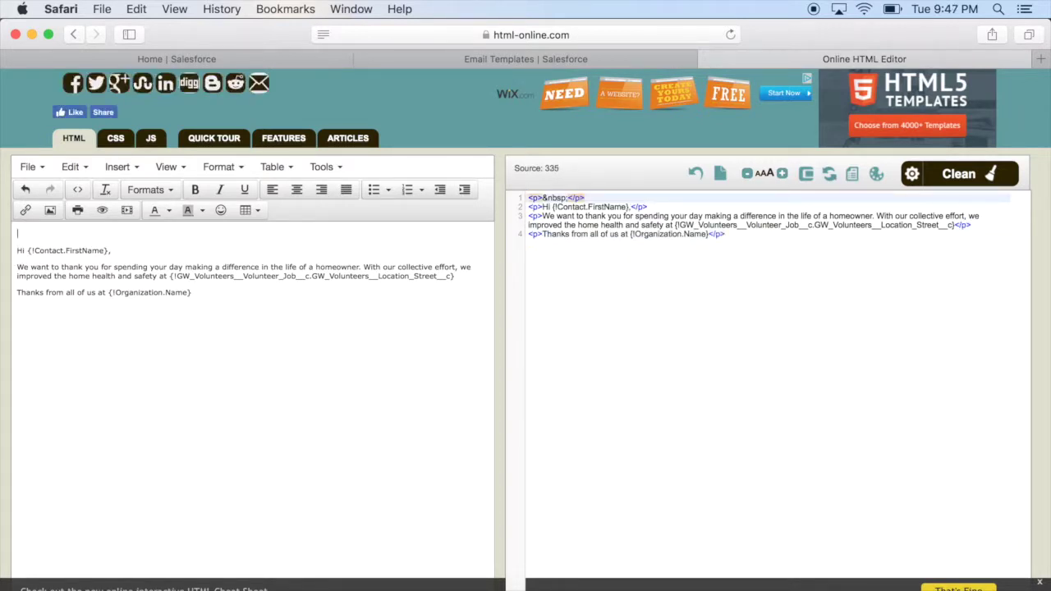
left_click(50, 211)
key("super+v")
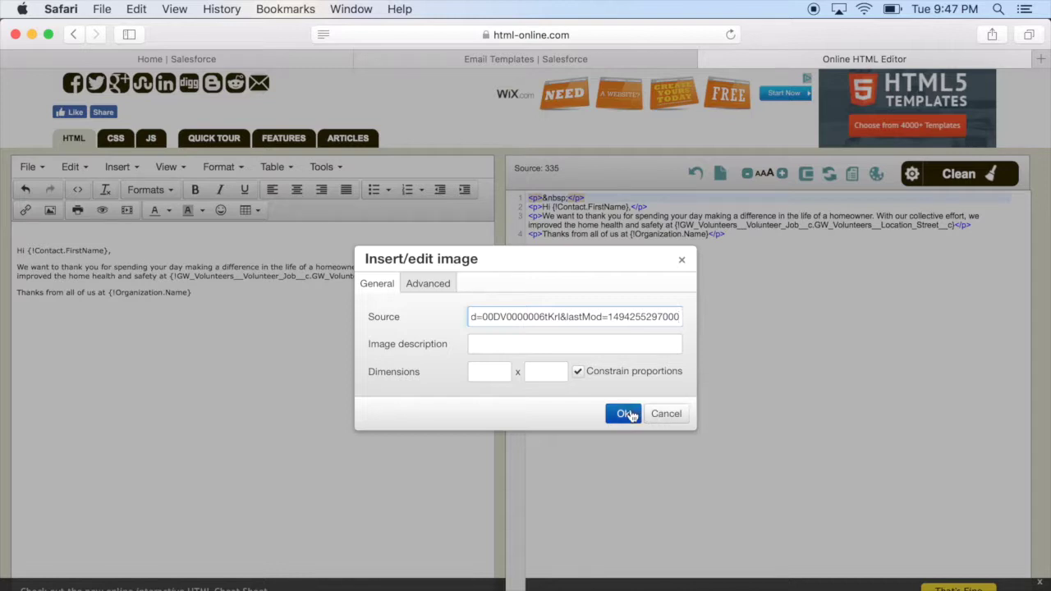
left_click(623, 414)
left_click(167, 300)
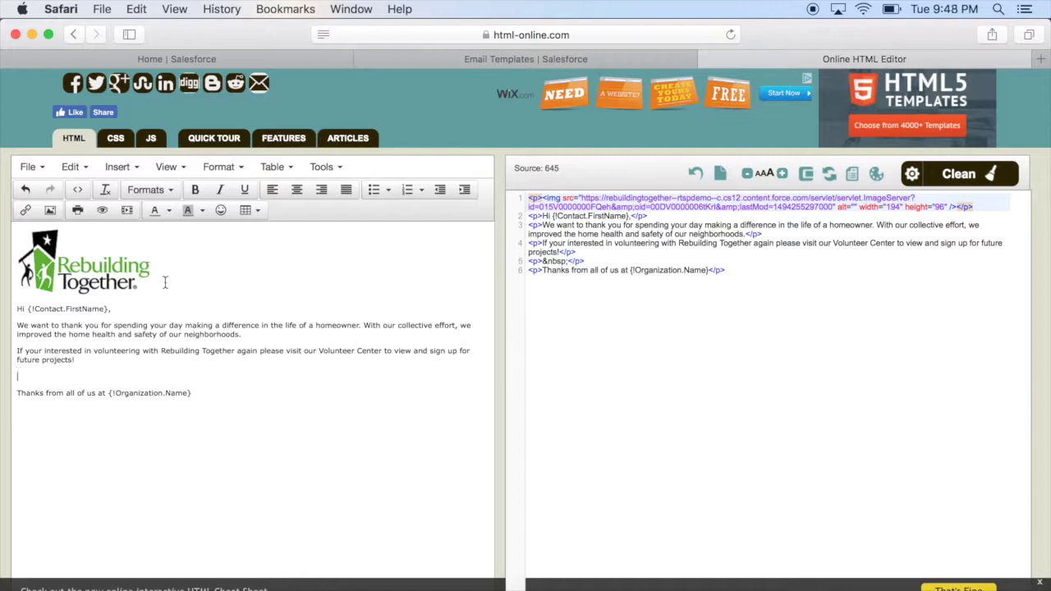
- Insert an "Available Volunteer Jobs" link to the copied GW_Volunteers__PersonalSiteJobListing URL on the empty line above the closing thanks
left_click(25, 210)
key("super+v")
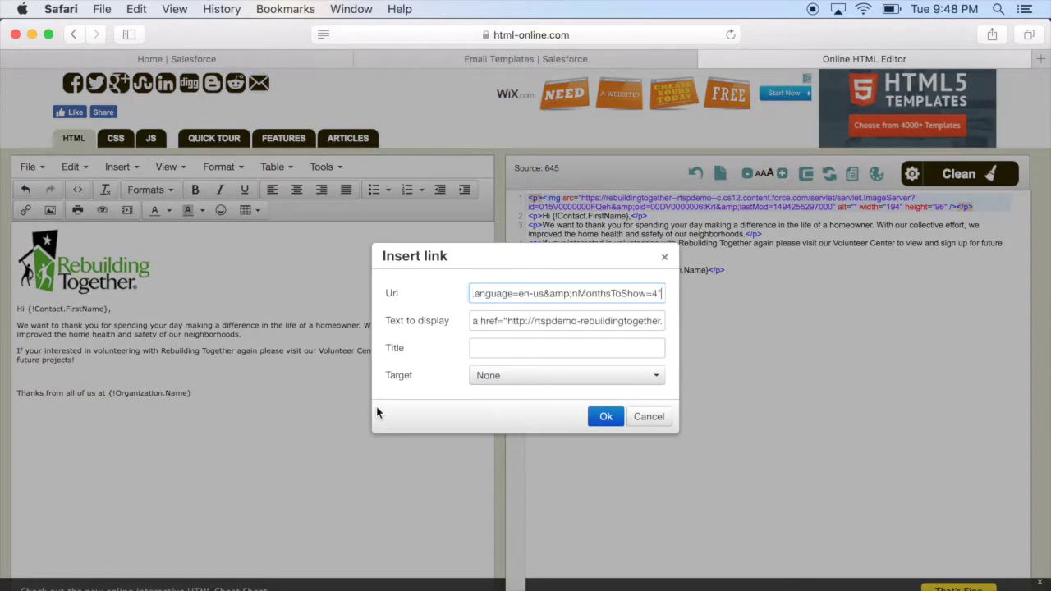
left_click(474, 321)
key("super+a")
type("A")
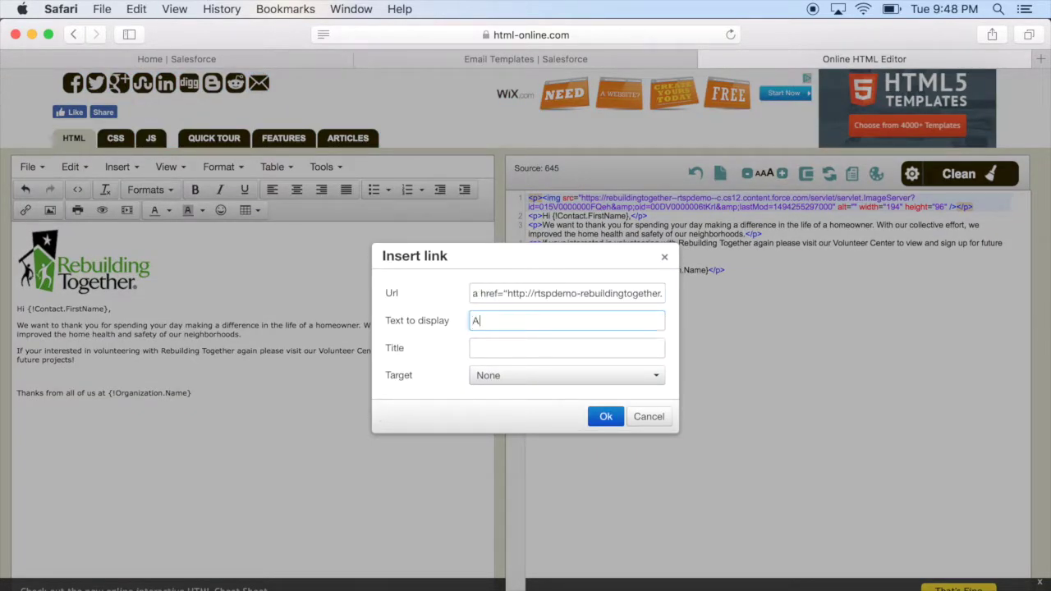
type("vailable Volunteer Jobs")
left_click(608, 419)
key("Return")
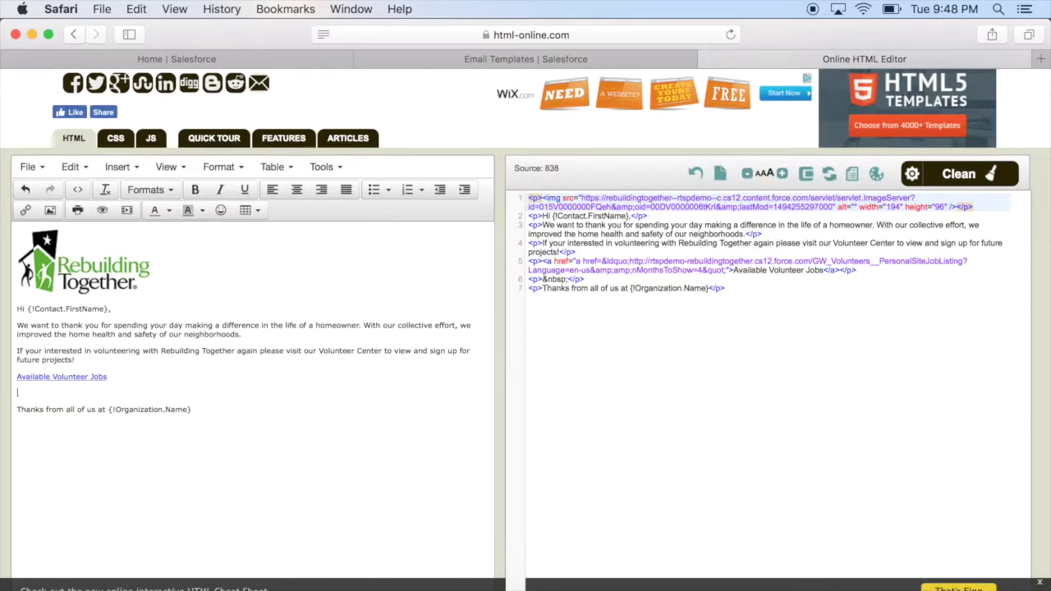
key("super+v")
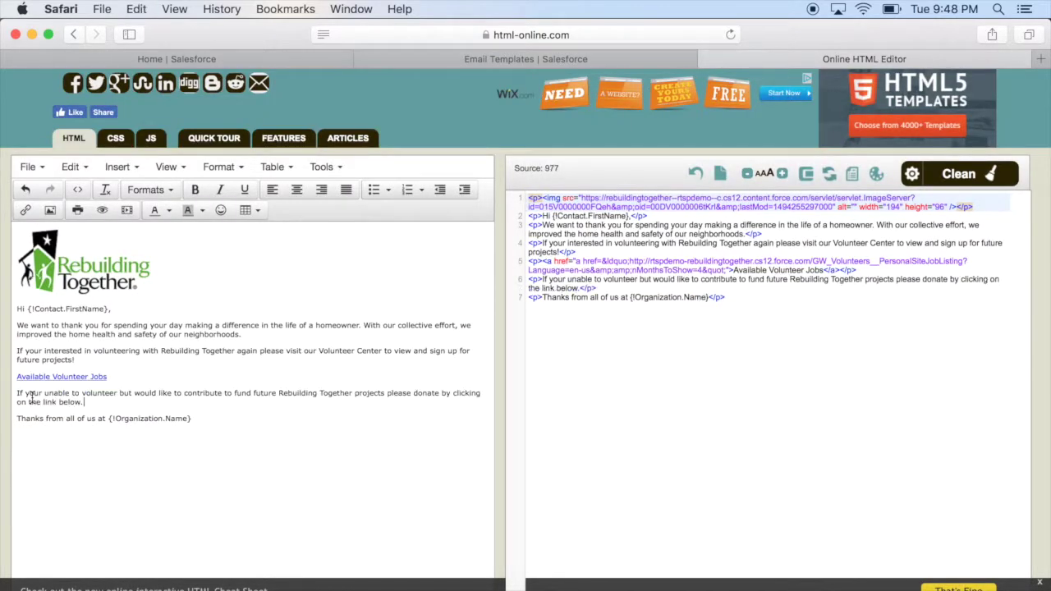
key("Return")
left_click(25, 210)
key("super+v")
left_click_drag(475, 320, 721, 322)
type("Donate Now")
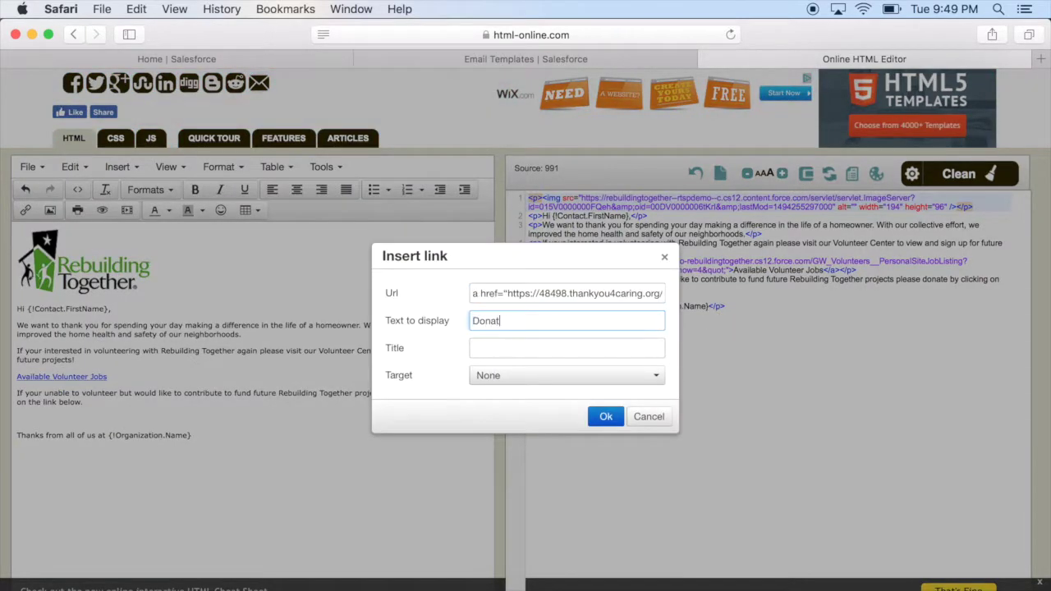
left_click(606, 417)
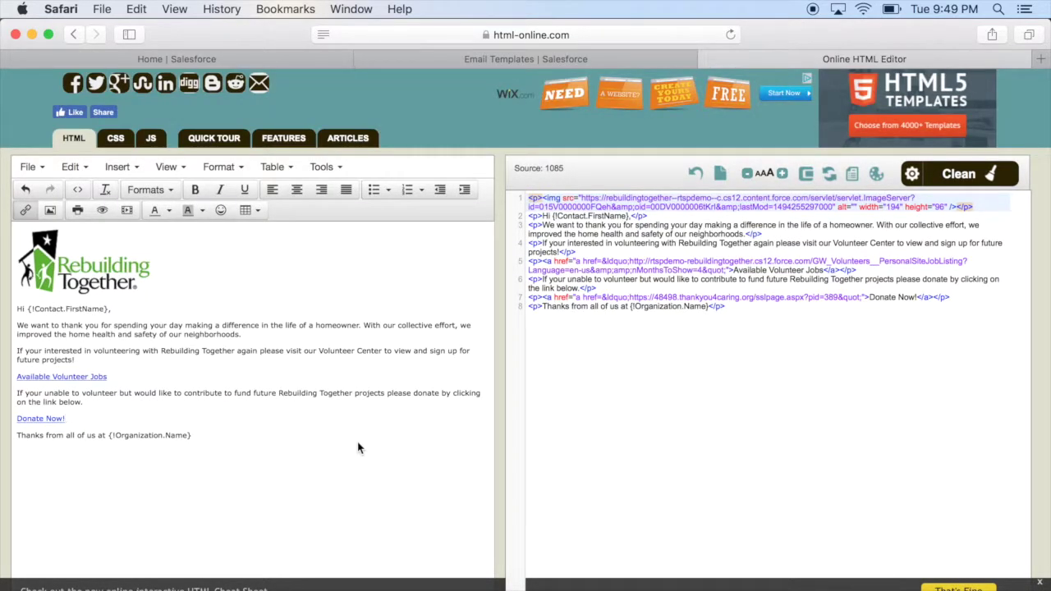
key("Return")
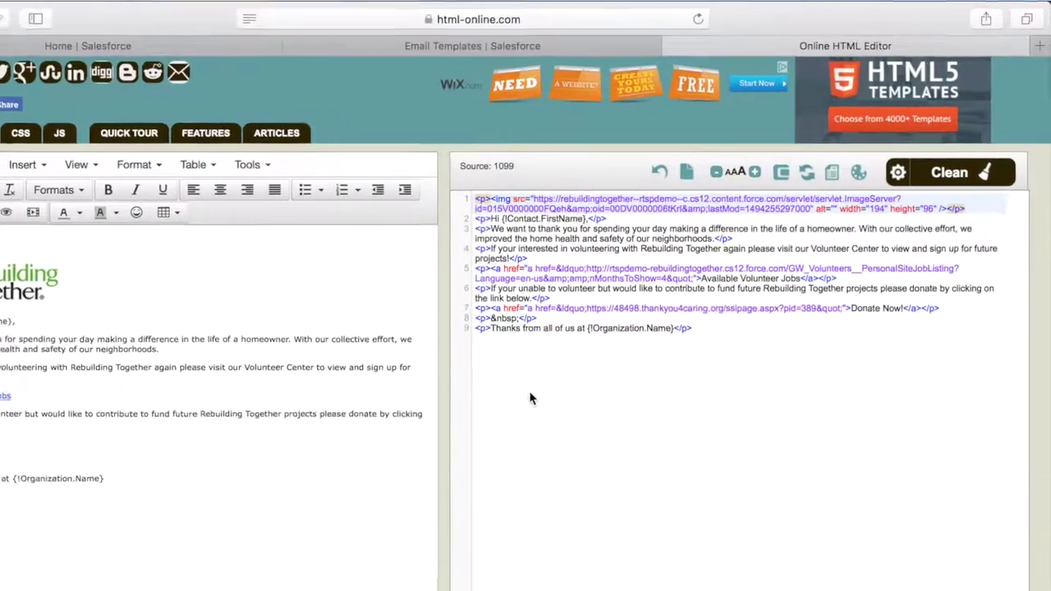
- Clean the generated HTML source and copy all of the resulting code
left_click(936, 170)
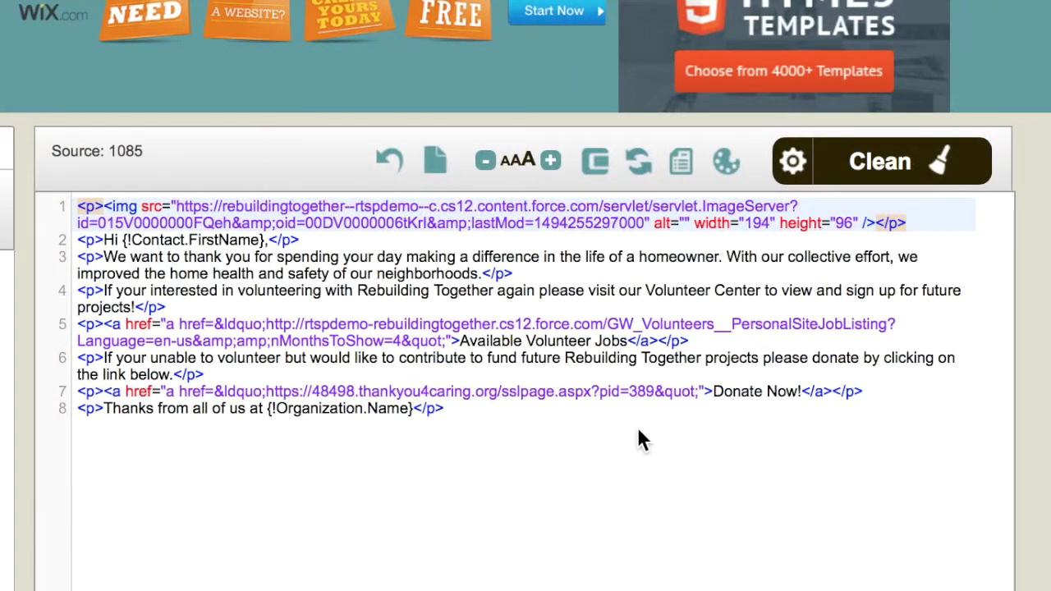
left_click_drag(498, 480, 83, 216)
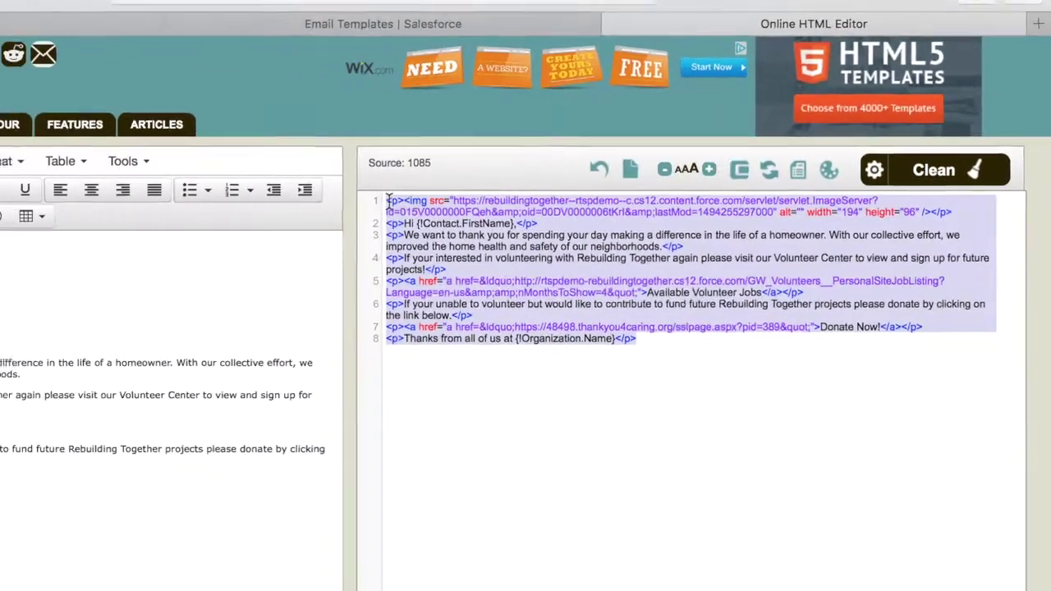
right_click(485, 294)
left_click(513, 365)
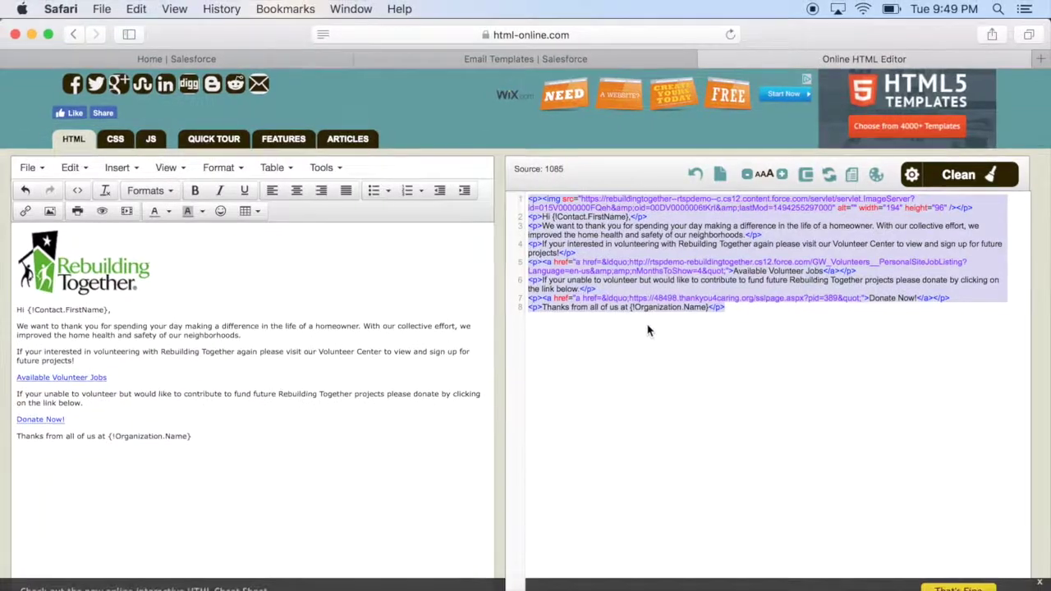
- Return to the Salesforce template and replace its entire HTML body with the copied code
left_click(413, 58)
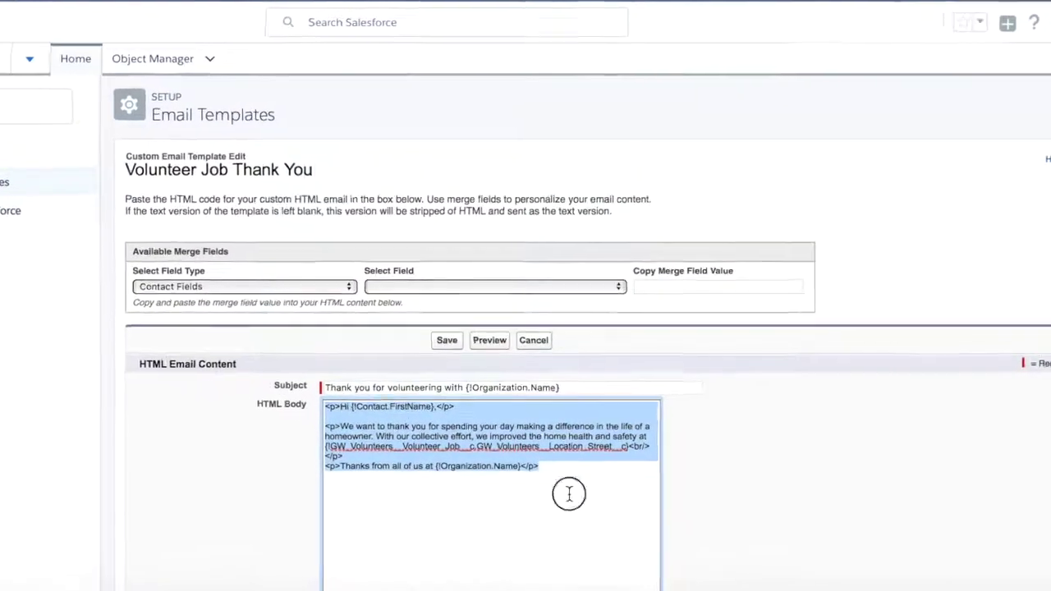
left_click(559, 506)
key("super+a")
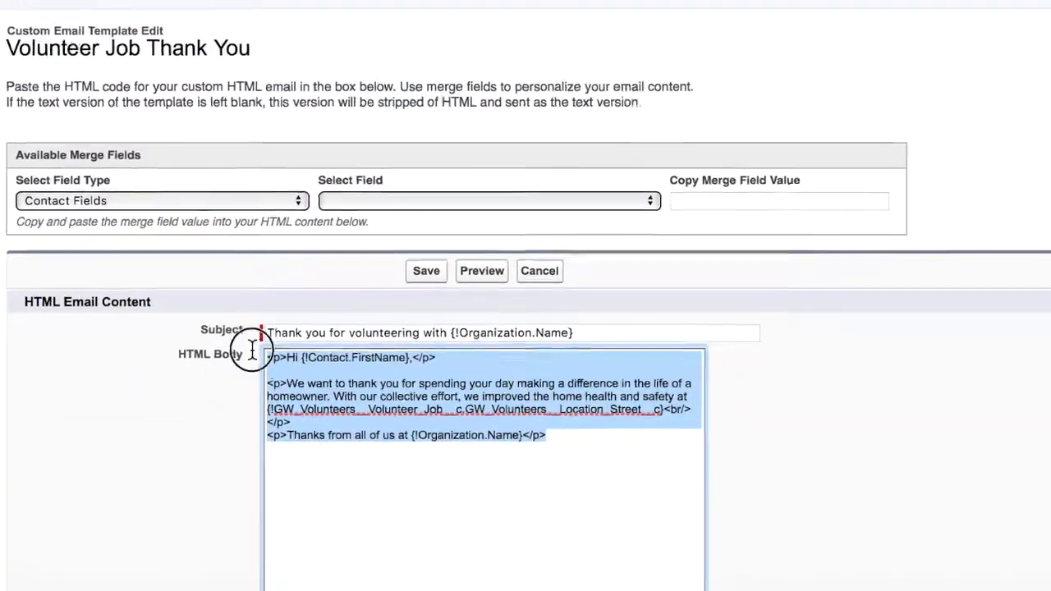
key("super+v")
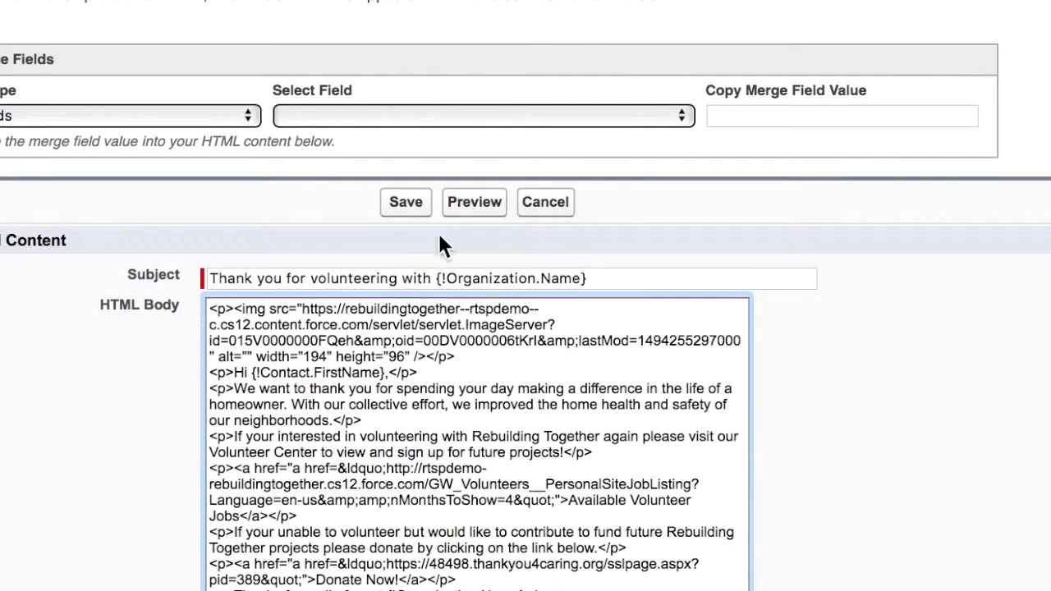
- Preview the revised HTML email, close the preview, and save the template's HTML version
key("ctrl+Tab")
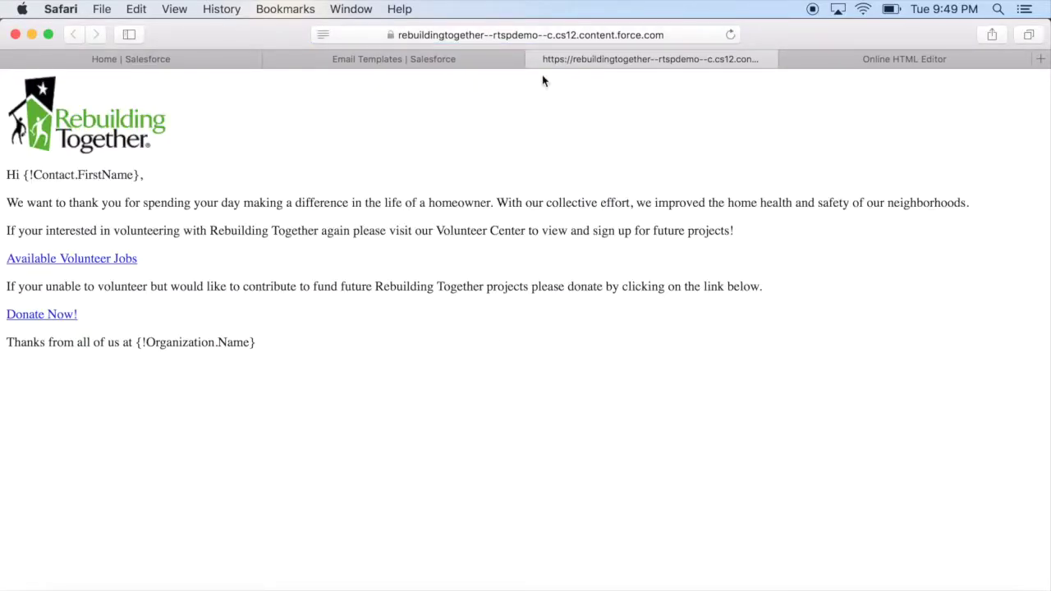
left_click(533, 60)
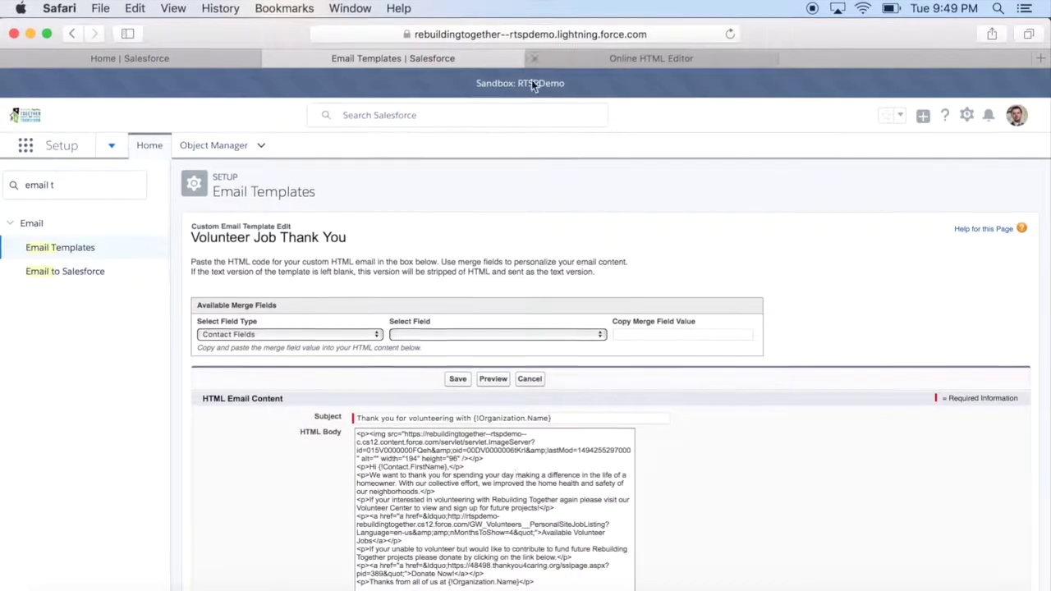
scroll(512, 502, "down", 2)
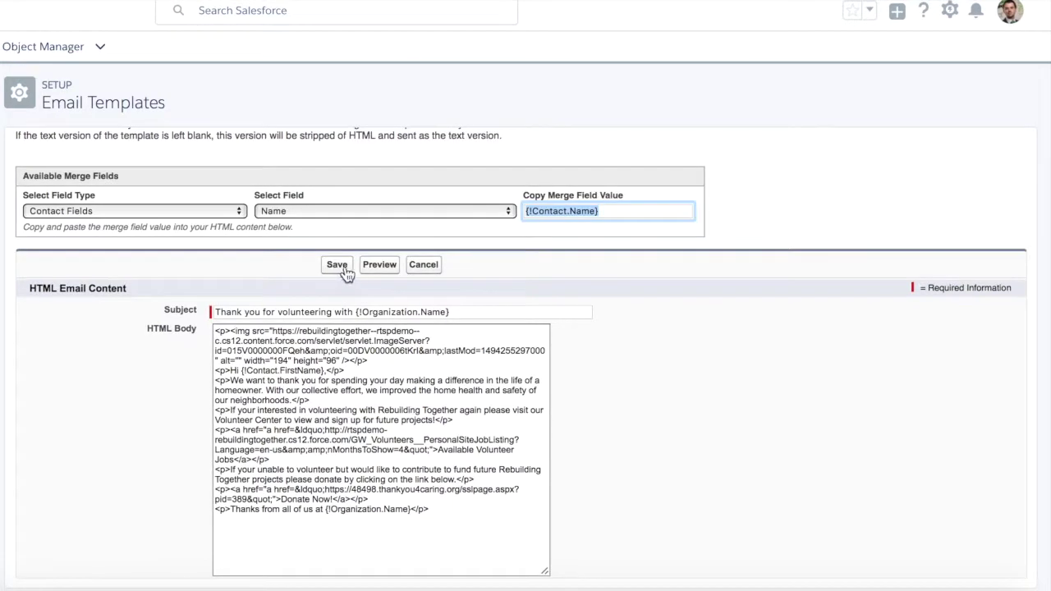
left_click(337, 264)
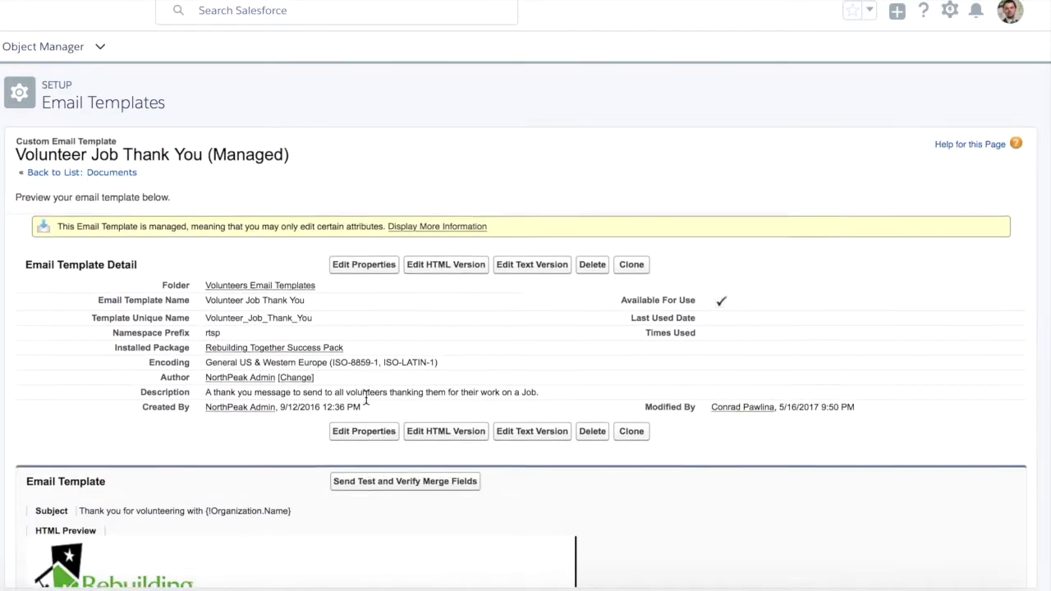
- Overwrite the template's plain text version with text copied from the HTML version and save it
scroll(366, 400, "down", 5)
scroll(366, 400, "down", 3)
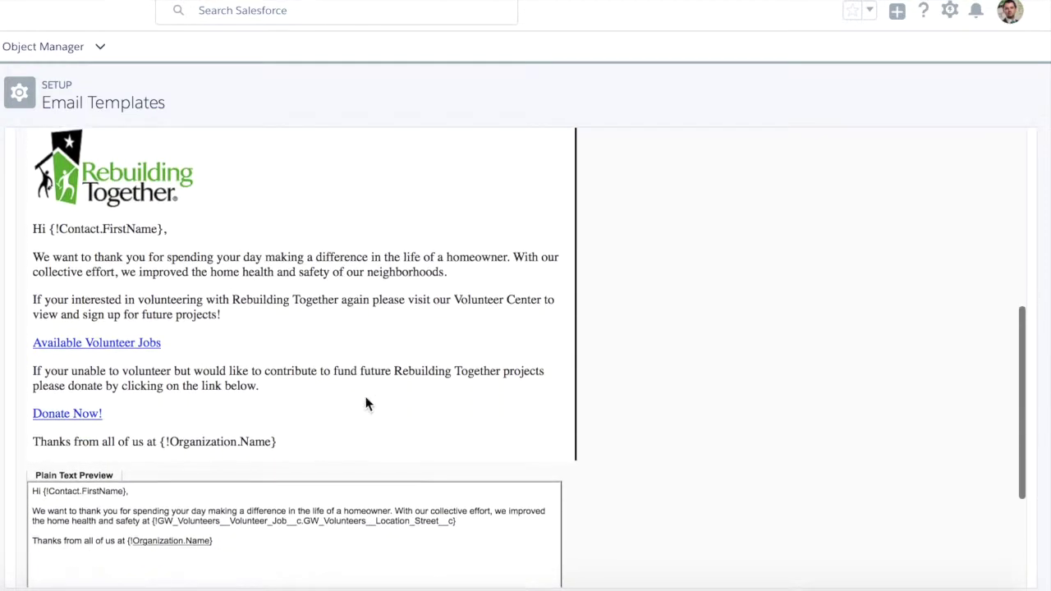
scroll(366, 402, "down", 2)
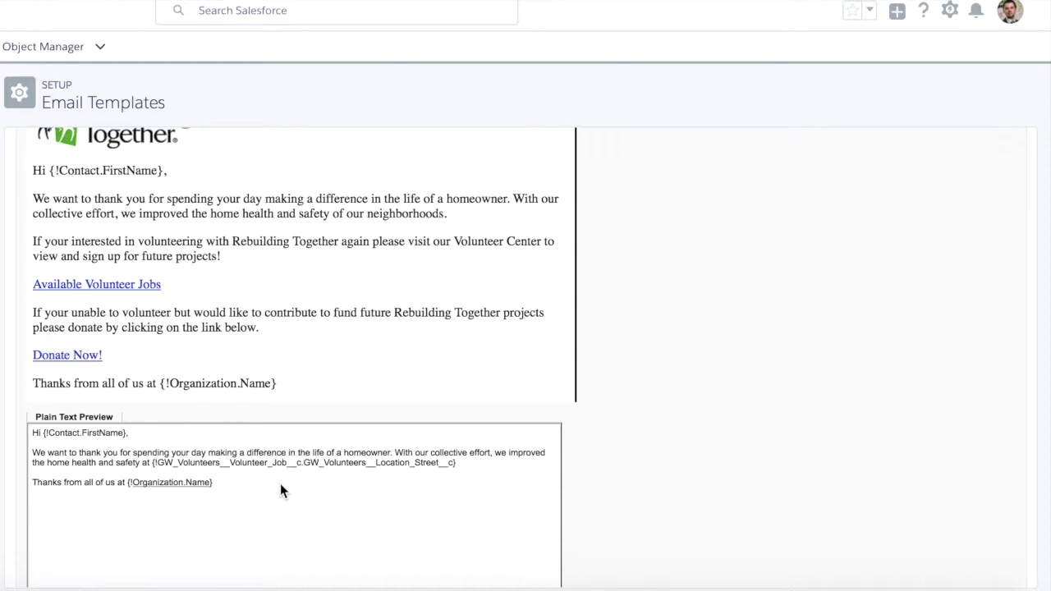
scroll(280, 484, "up", 5)
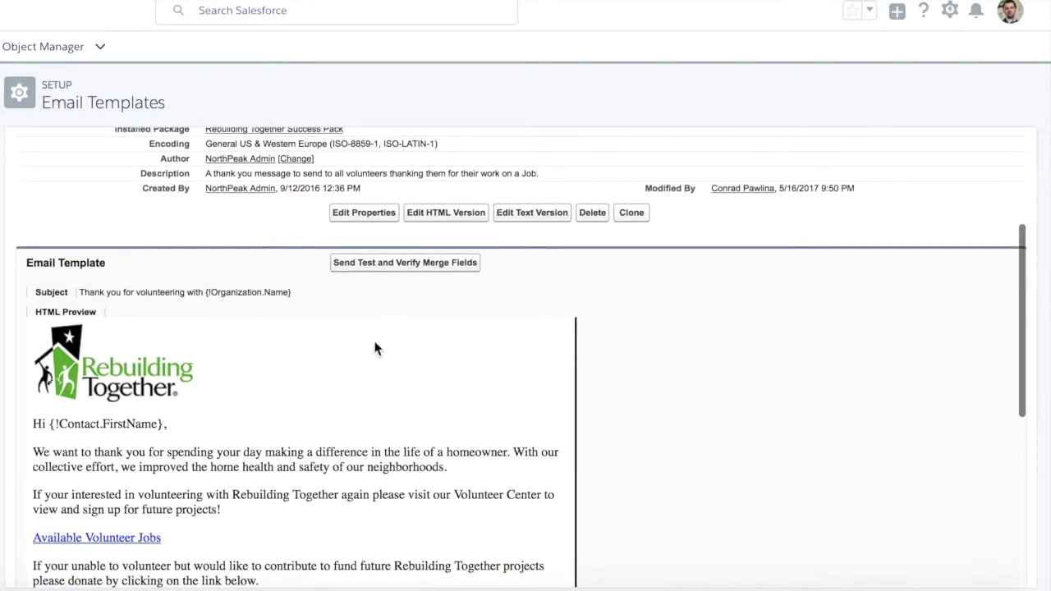
left_click(531, 211)
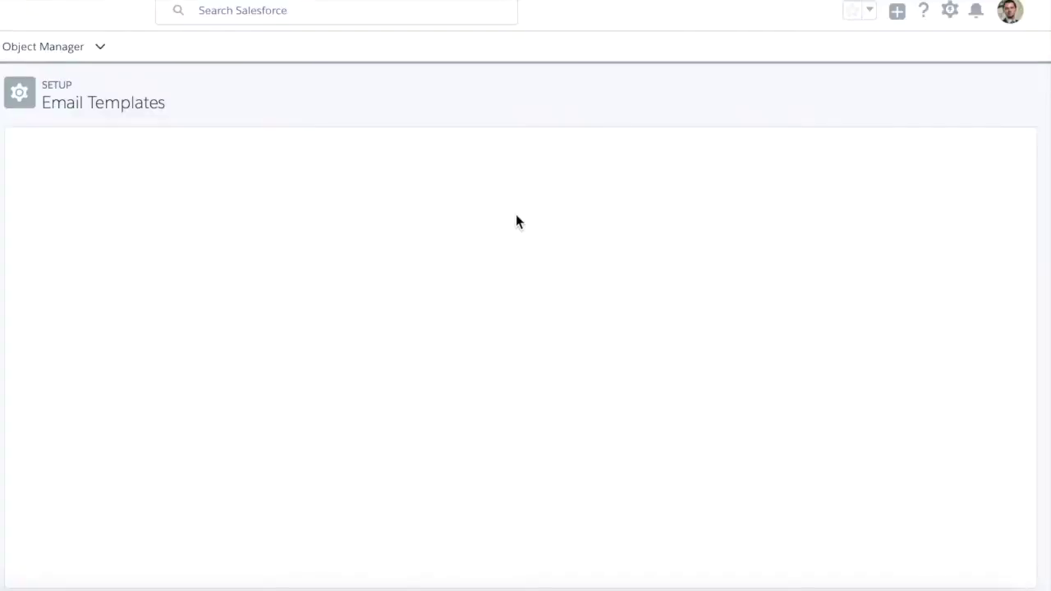
left_click(450, 319)
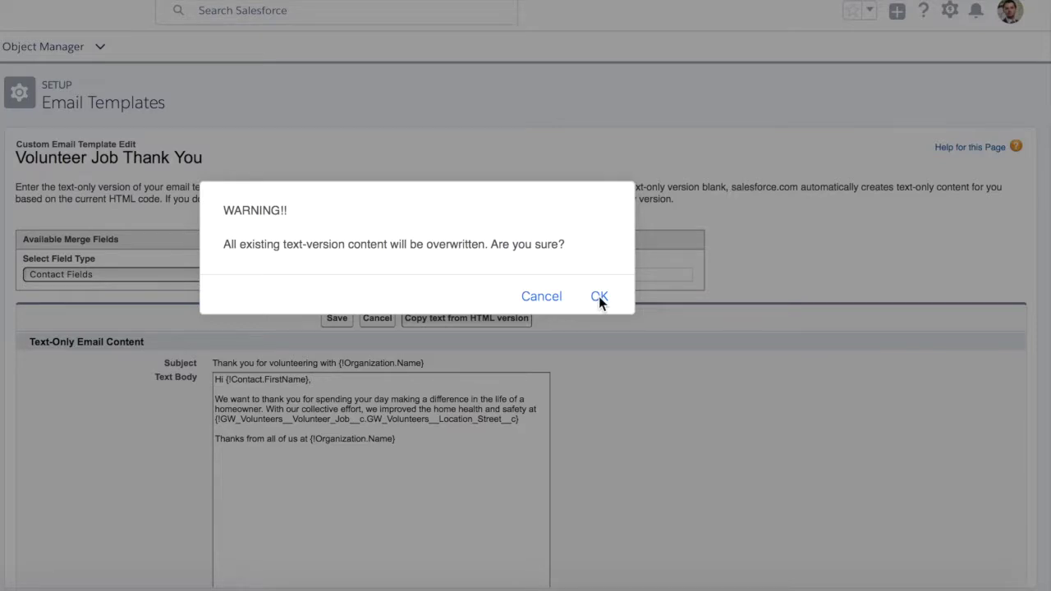
left_click(598, 297)
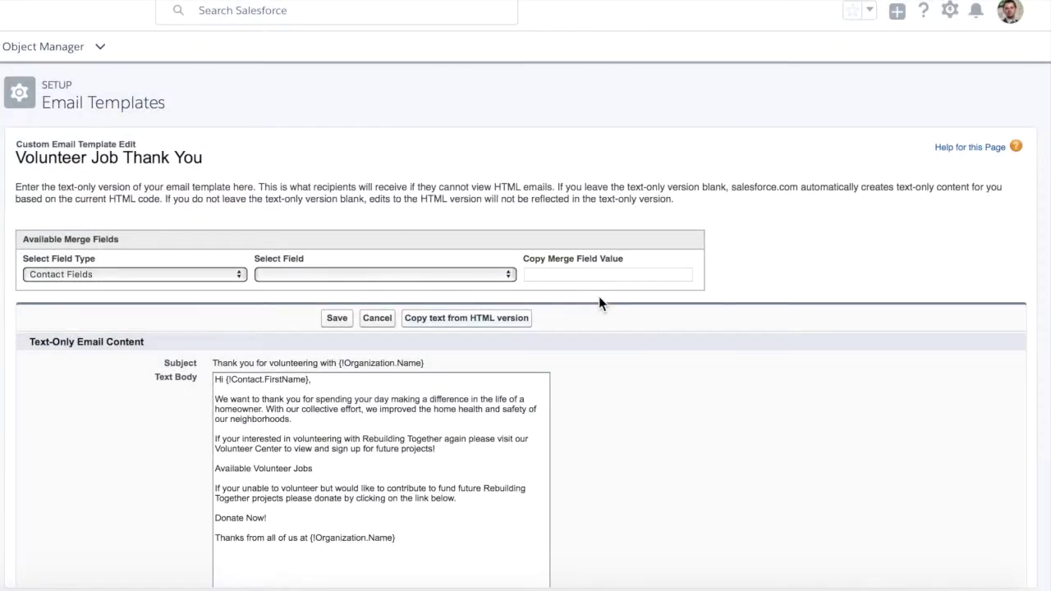
scroll(587, 398, "down", 1)
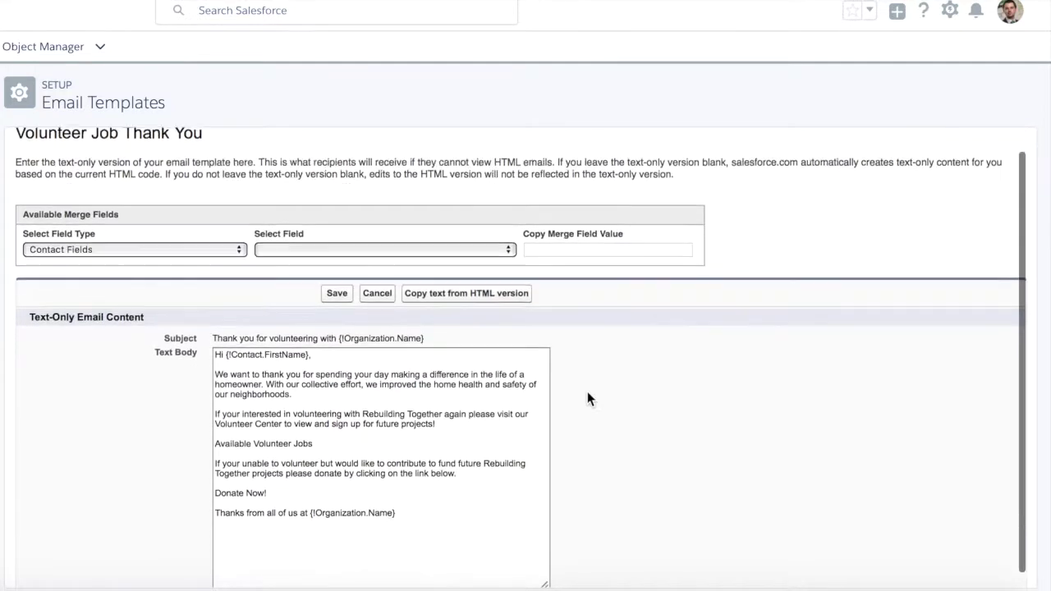
left_click(347, 301)
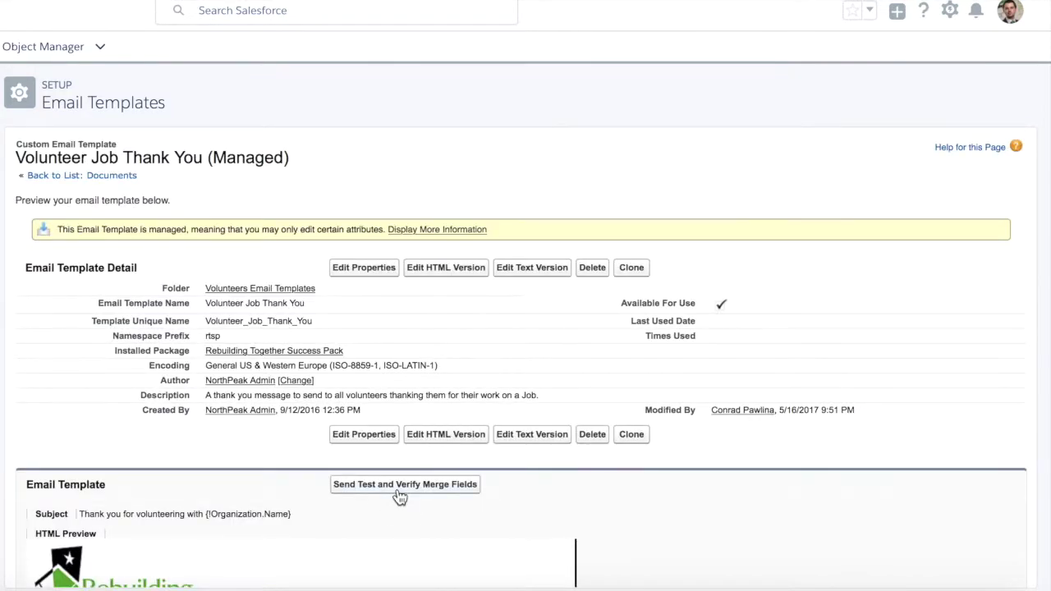
- Open the test send and merge field verification for the Volunteer Job Thank You template
left_click(442, 492)
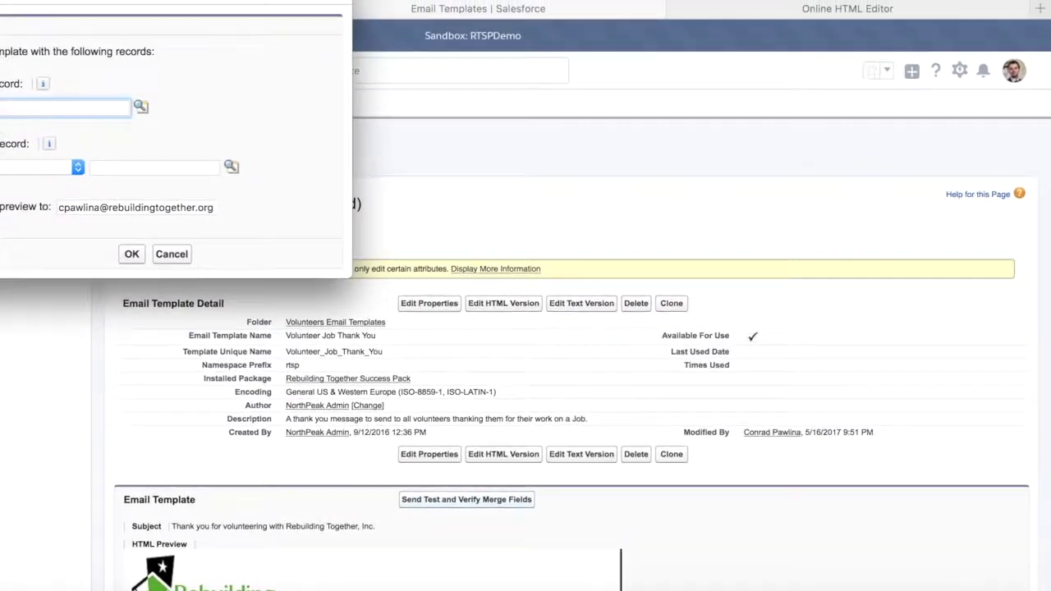